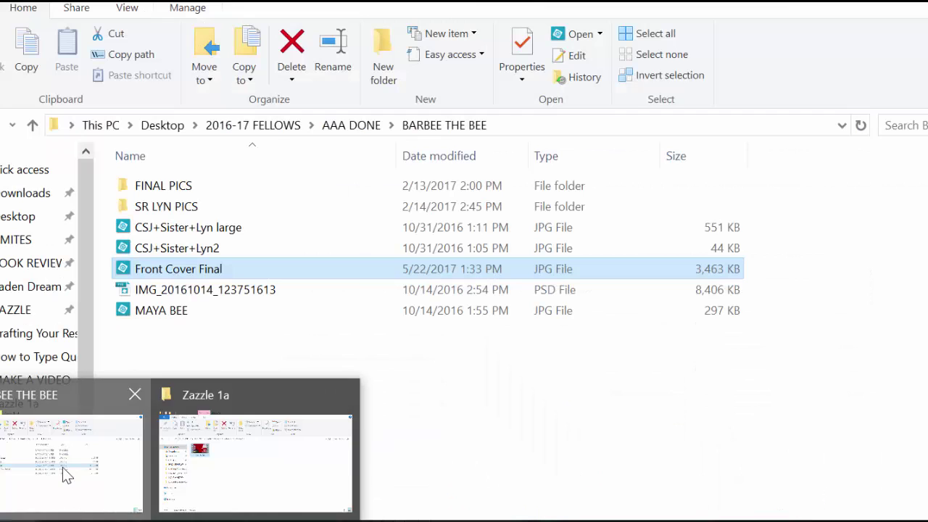
- Open Front Cover Final from the BARBEE THE BEE folder in the photo editor and bring up its Image Size settings
{"action": "left_click", "coordinate": [62, 469]}
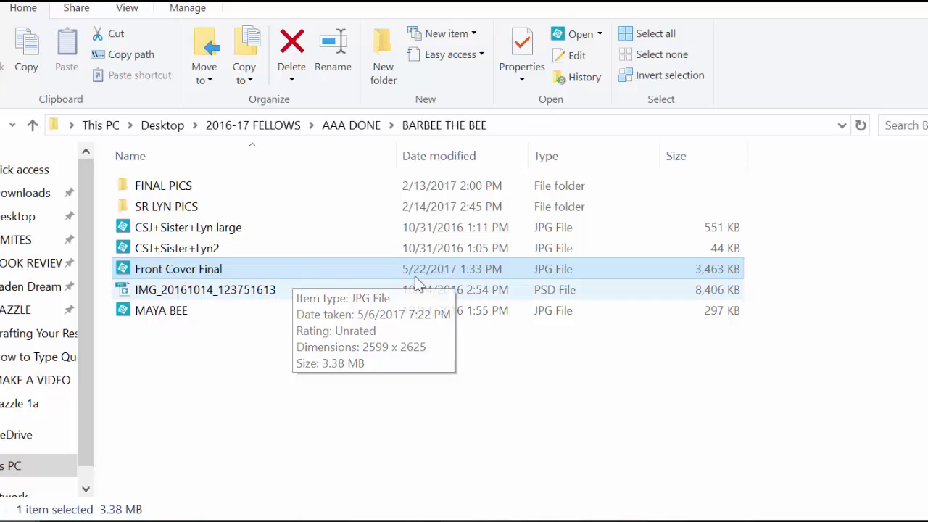
{"action": "double_click", "coordinate": [565, 275]}
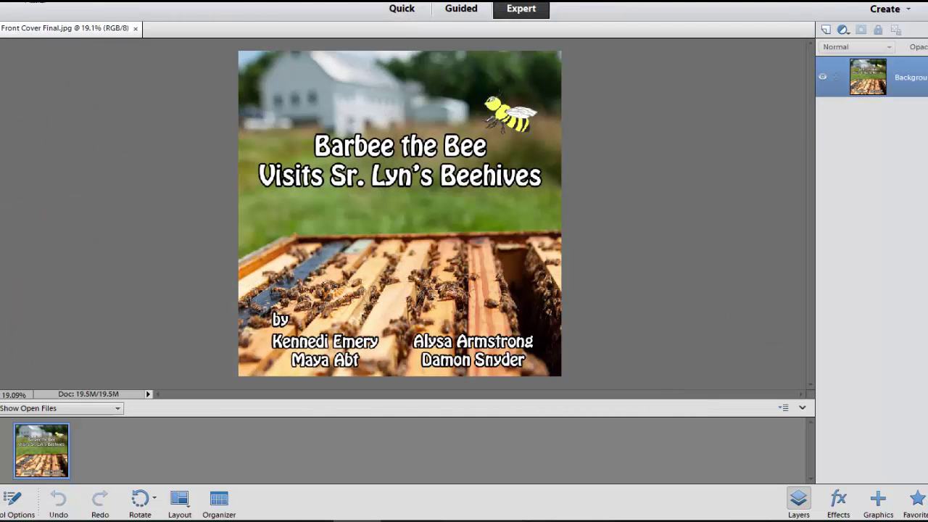
{"action": "left_click", "coordinate": [40, 2]}
{"action": "mouse_move", "coordinate": [67, 90]}
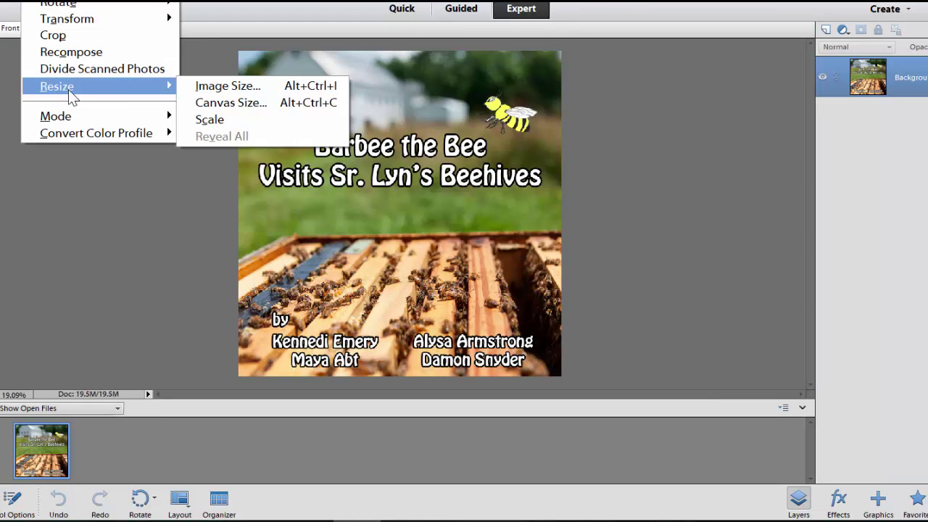
{"action": "left_click", "coordinate": [201, 85]}
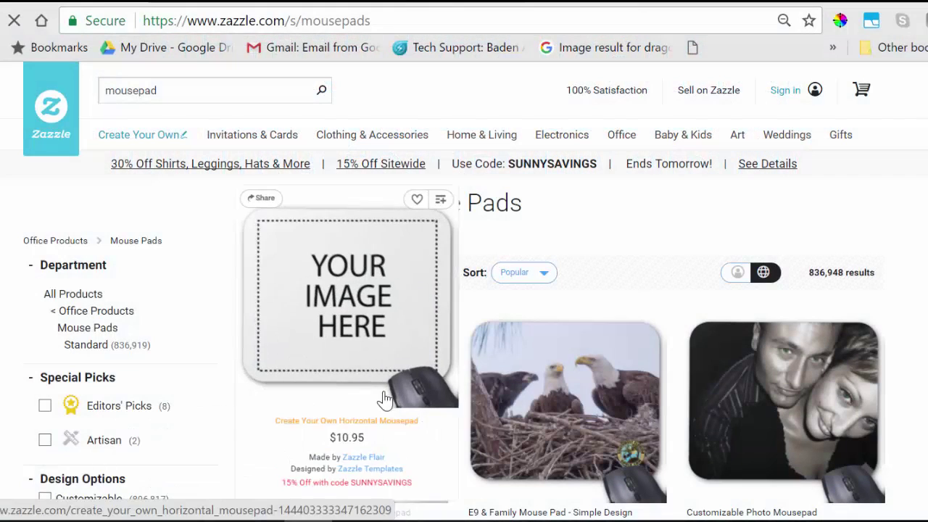
- In the web browser, open the blank horizontal mousepad product on Zazzle and sign in with the account's e-mail
{"action": "left_click", "coordinate": [350, 330]}
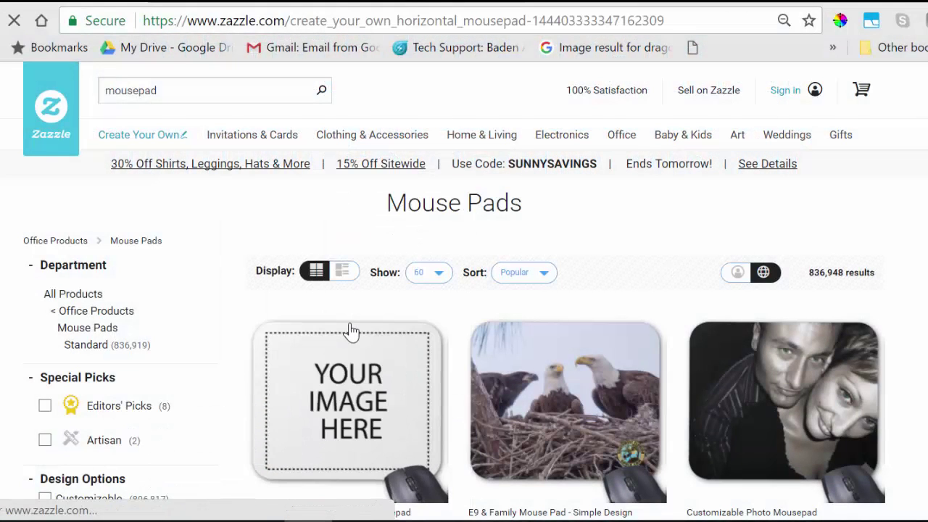
{"action": "mouse_move", "coordinate": [677, 86]}
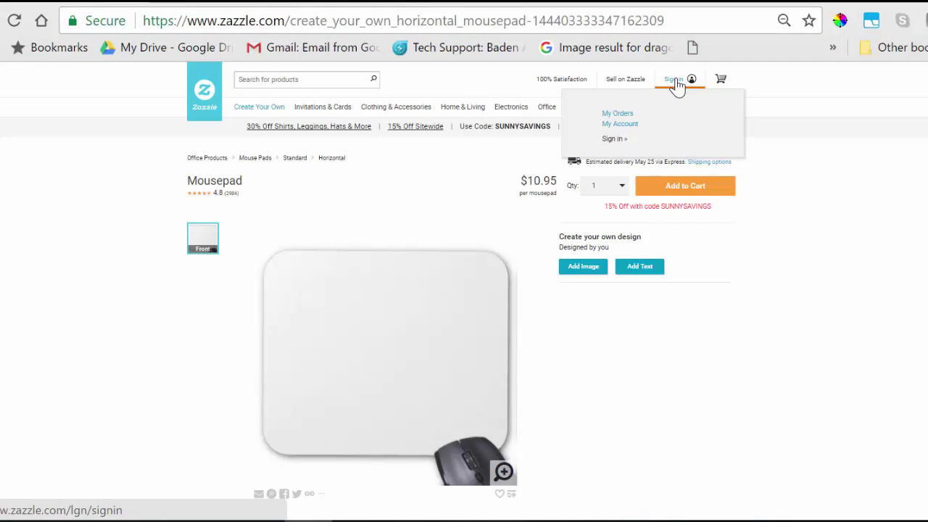
{"action": "left_click", "coordinate": [676, 86]}
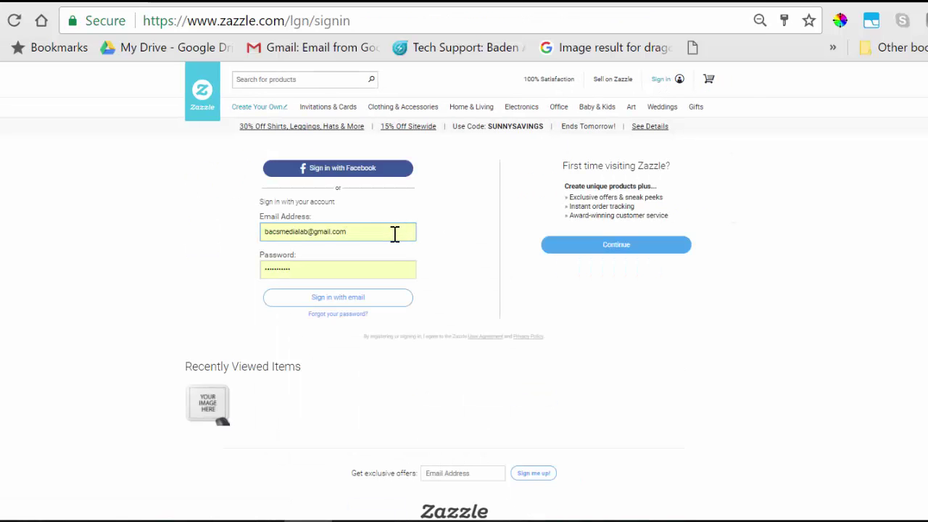
{"action": "left_click", "coordinate": [375, 304]}
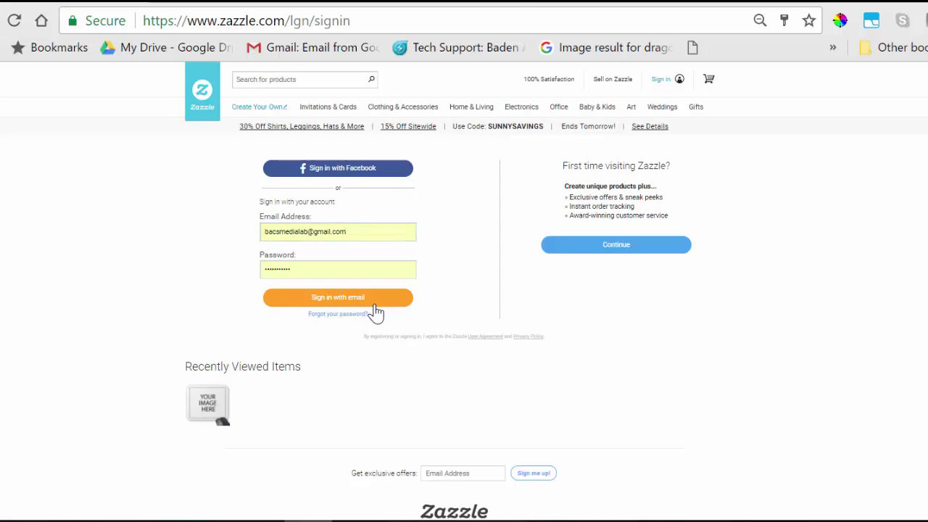
{"action": "left_click", "coordinate": [375, 305]}
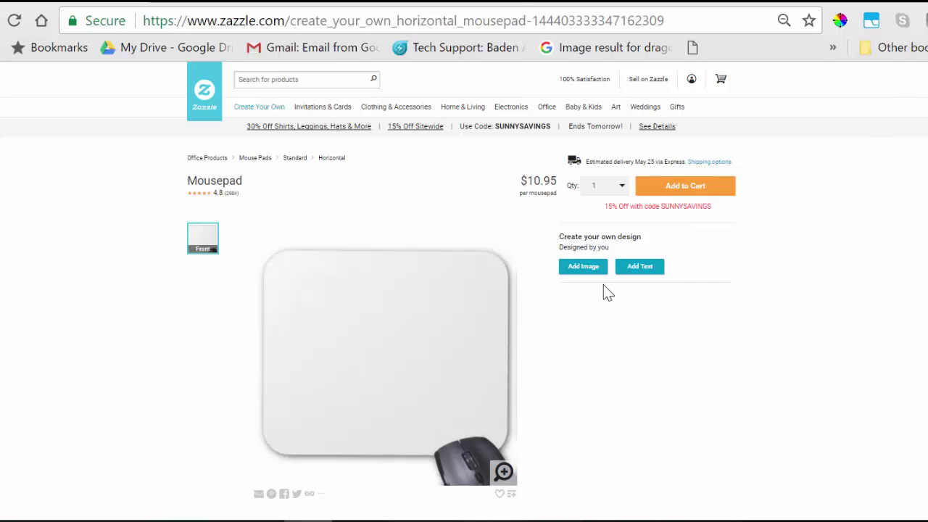
- Upload the Front Cover Final image from the BARBEE THE BEE folder for the mousepad design
{"action": "left_click", "coordinate": [572, 268]}
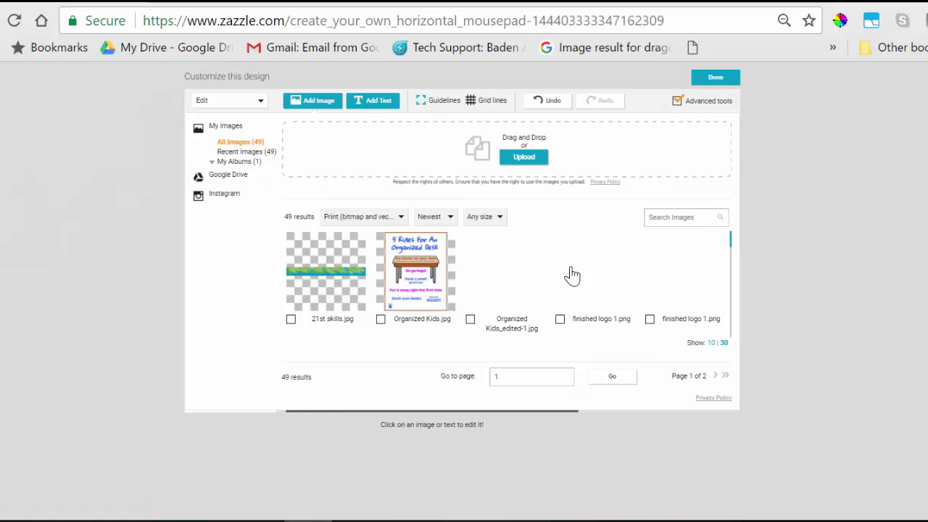
{"action": "left_click", "coordinate": [522, 158]}
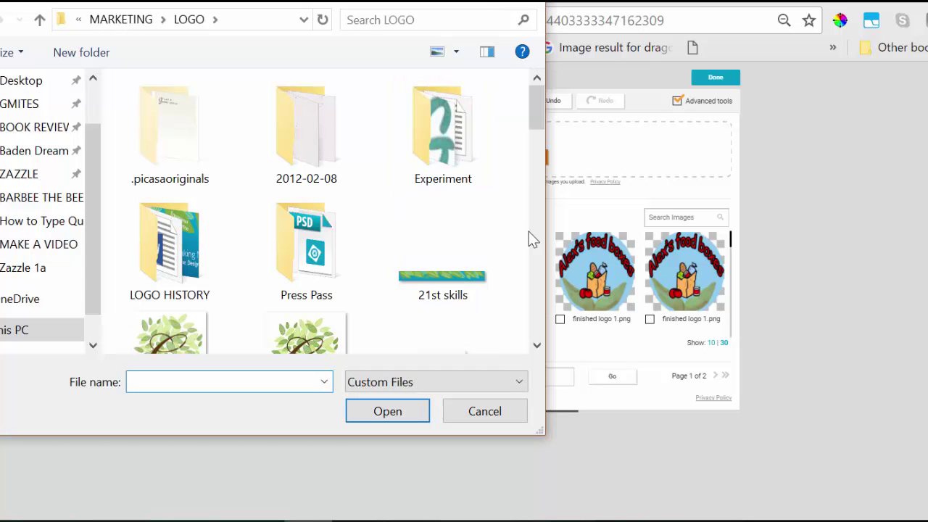
{"action": "left_click", "coordinate": [128, 25]}
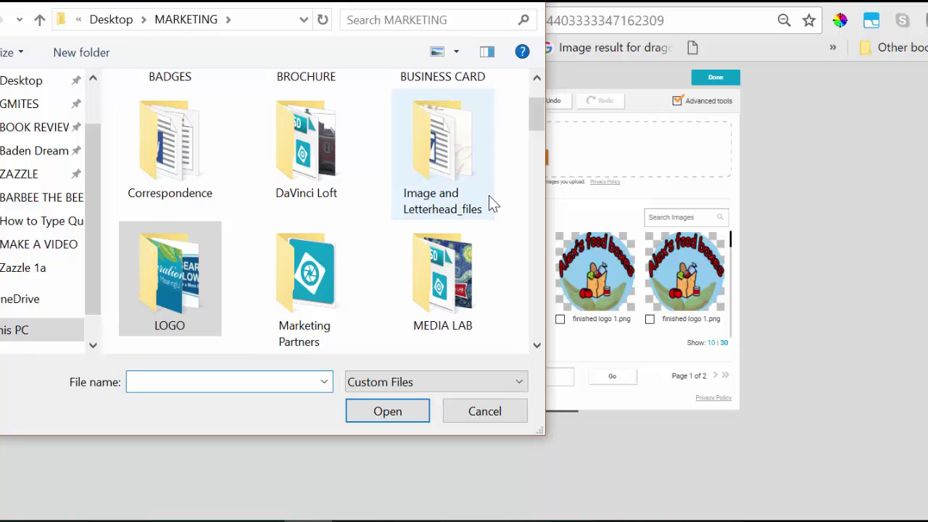
{"action": "left_click", "coordinate": [51, 201]}
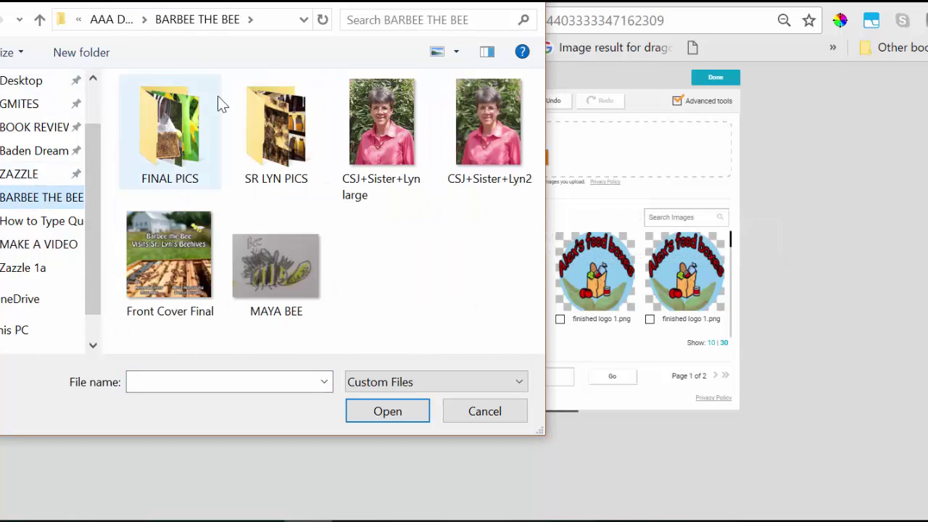
{"action": "double_click", "coordinate": [193, 247]}
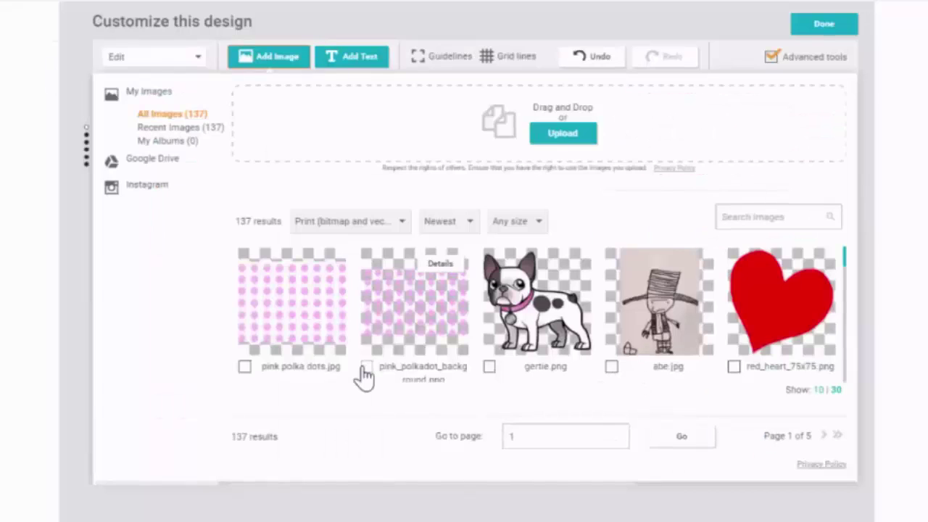
- Add the pink_polkadot_background.png image to the design with the gertie.png bulldog
{"action": "left_click", "coordinate": [362, 369]}
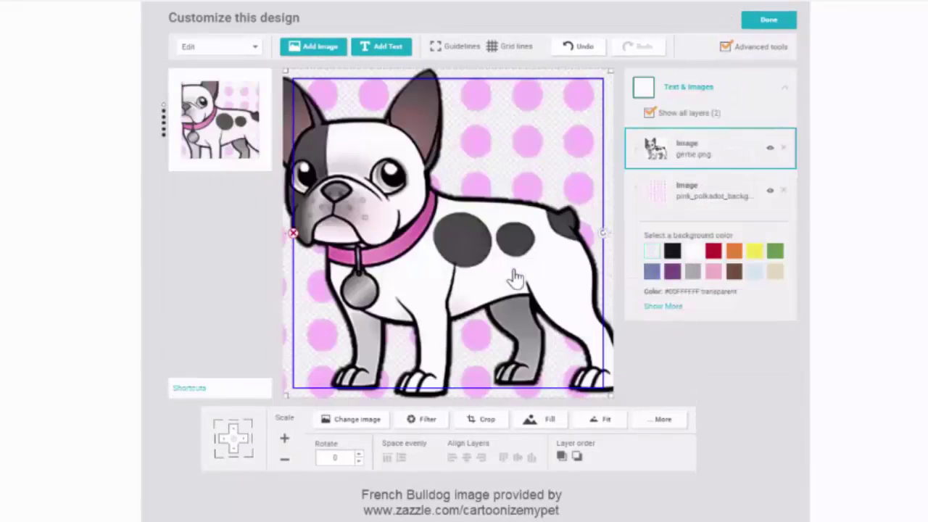
{"action": "key", "text": "Escape"}
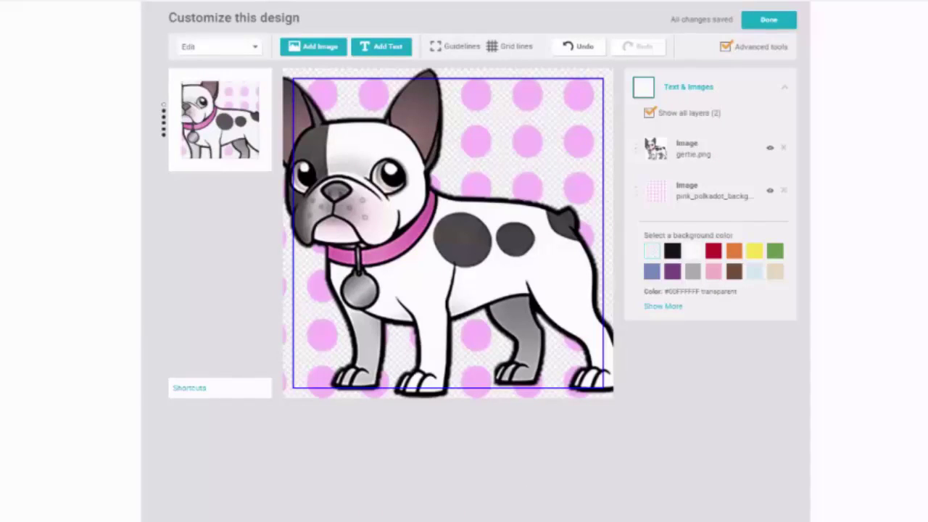
{"action": "left_click", "coordinate": [502, 276]}
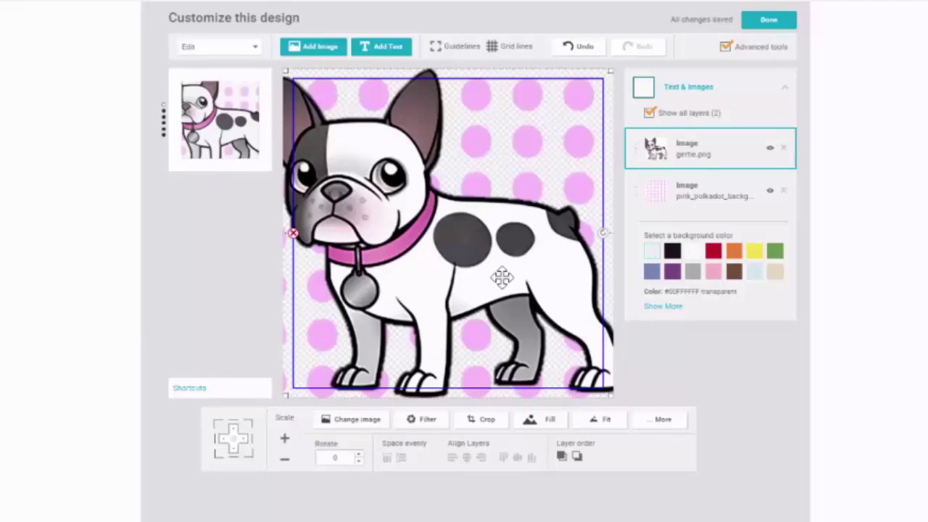
{"action": "left_click", "coordinate": [687, 374]}
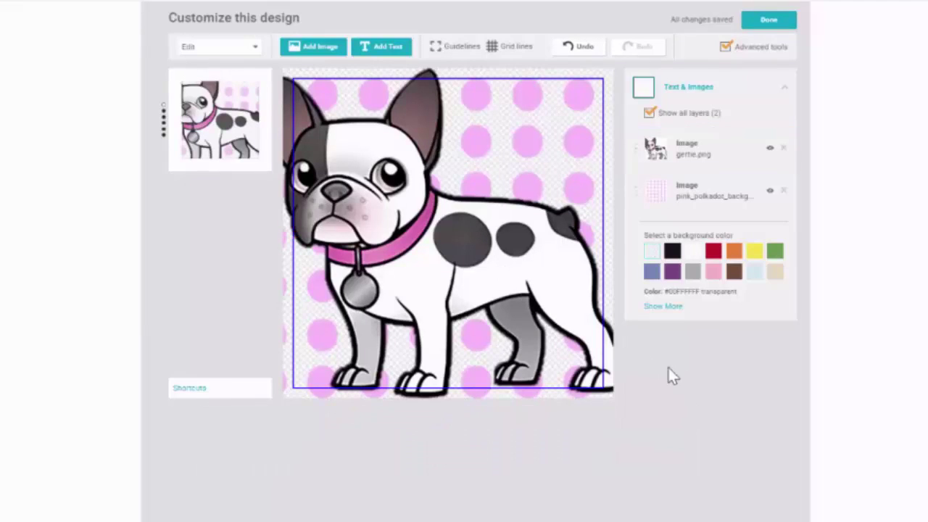
- Scale the gertie.png bulldog down in four increments and resize it from its corner handles
{"action": "left_click", "coordinate": [533, 290]}
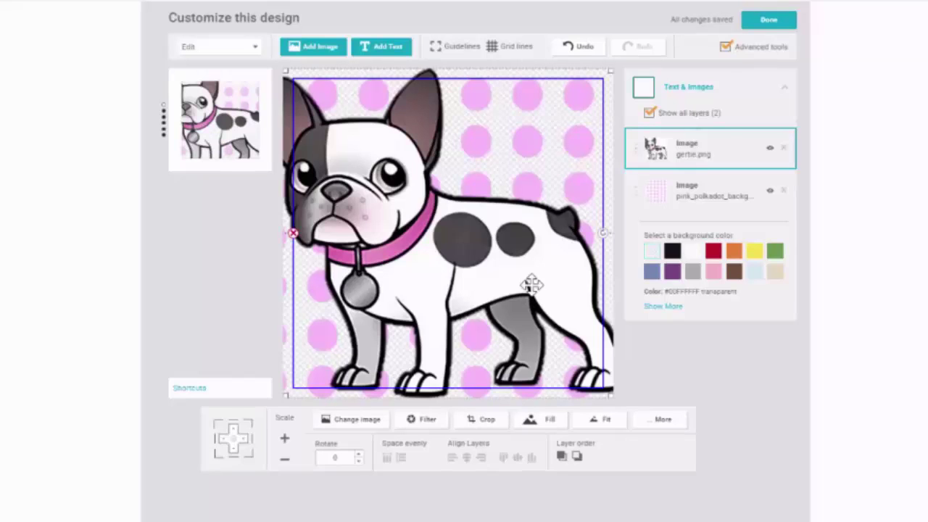
{"action": "left_click", "coordinate": [284, 464]}
{"action": "left_click", "coordinate": [284, 464]}
{"action": "left_click", "coordinate": [284, 464]}
{"action": "left_click", "coordinate": [283, 464]}
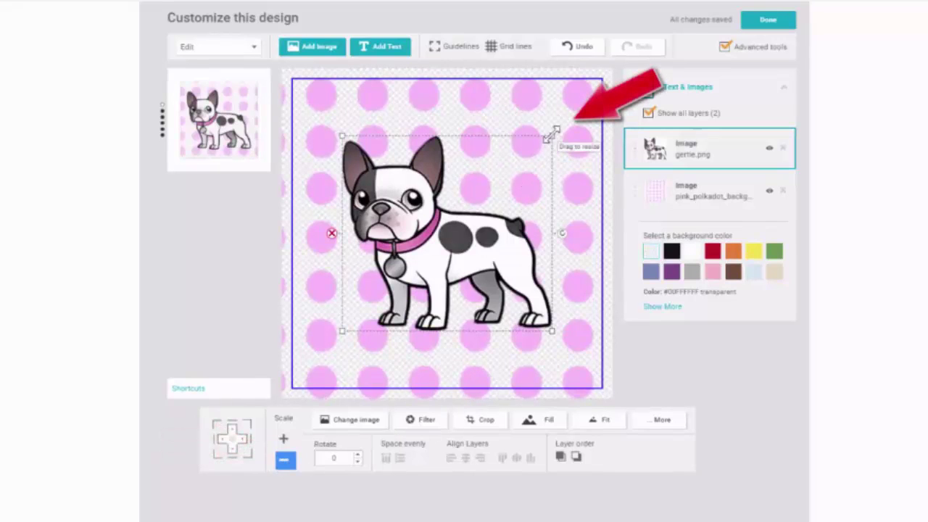
{"action": "left_click_drag", "start_coordinate": [553, 137], "coordinate": [593, 100]}
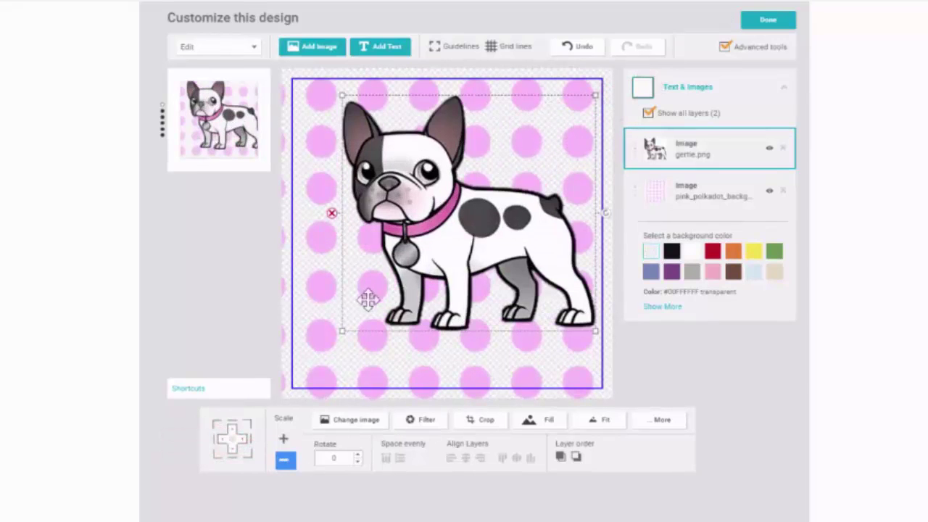
{"action": "left_click_drag", "start_coordinate": [332, 337], "coordinate": [291, 269]}
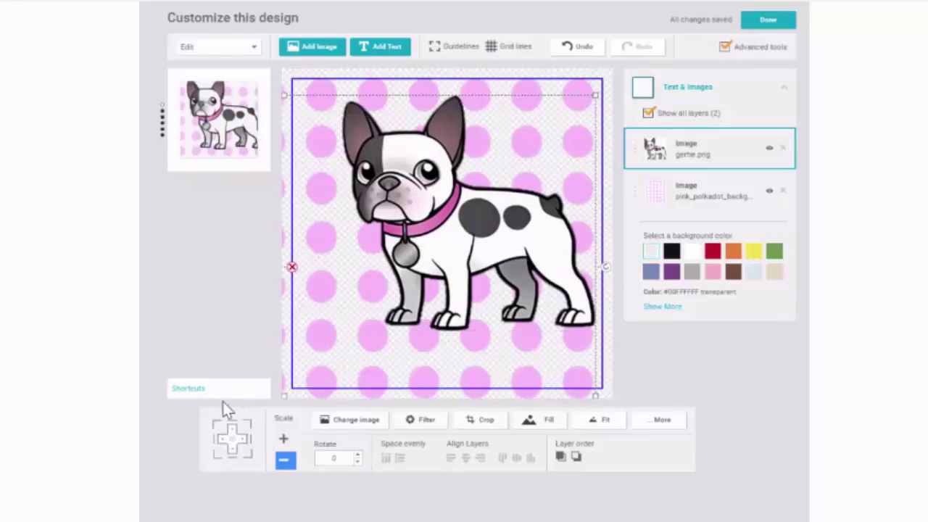
- Show the guidelines, and shrink and reposition the gertie.png bulldog so it fits inside the safe line
{"action": "left_click", "coordinate": [460, 49]}
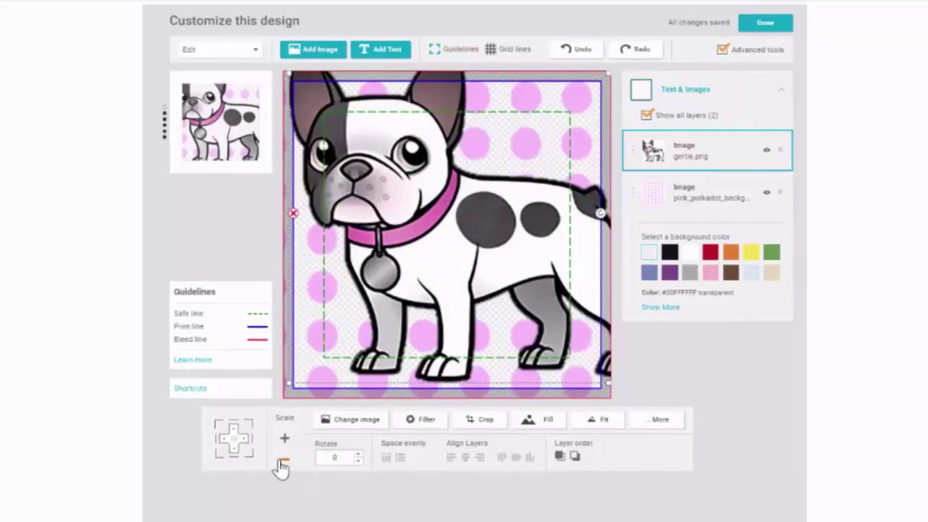
{"action": "left_click", "coordinate": [282, 463]}
{"action": "left_click", "coordinate": [282, 463]}
{"action": "left_click", "coordinate": [284, 462]}
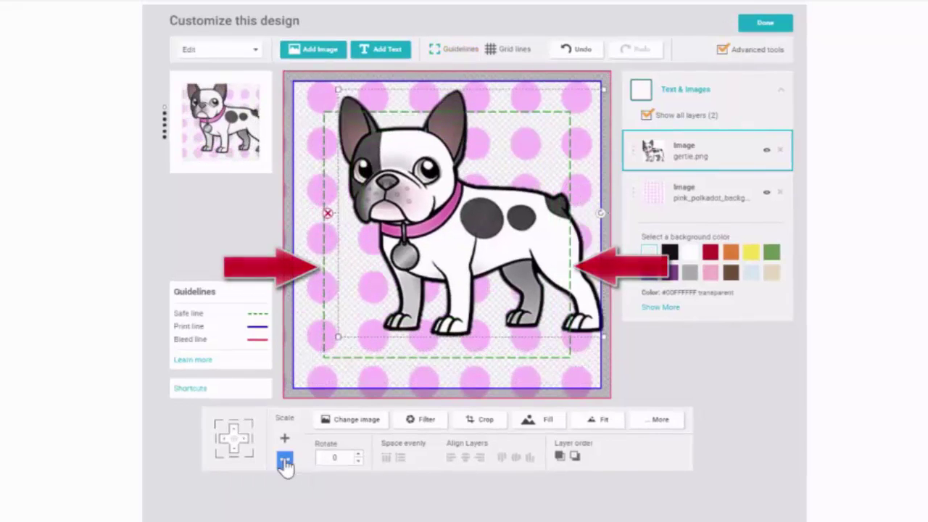
{"action": "left_click", "coordinate": [284, 461]}
{"action": "left_click", "coordinate": [284, 462]}
{"action": "left_click", "coordinate": [472, 241]}
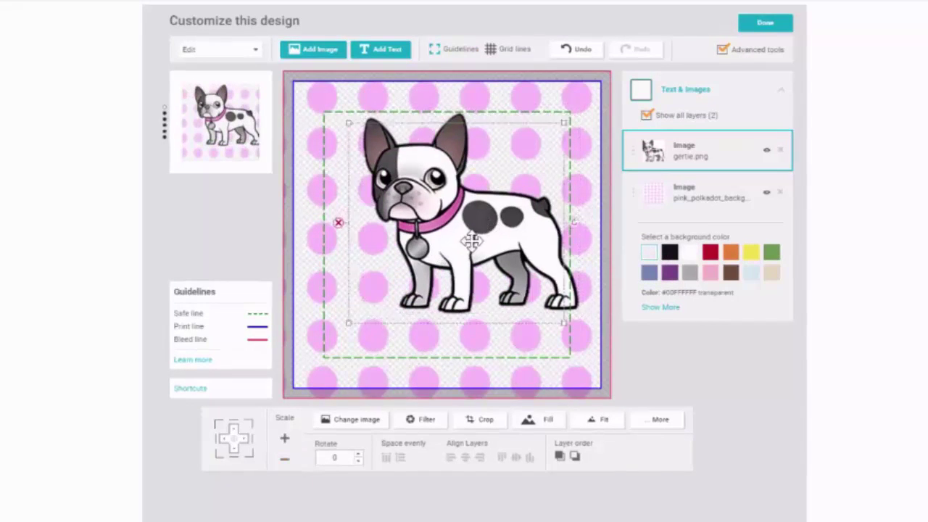
{"action": "left_click_drag", "start_coordinate": [472, 241], "coordinate": [459, 246]}
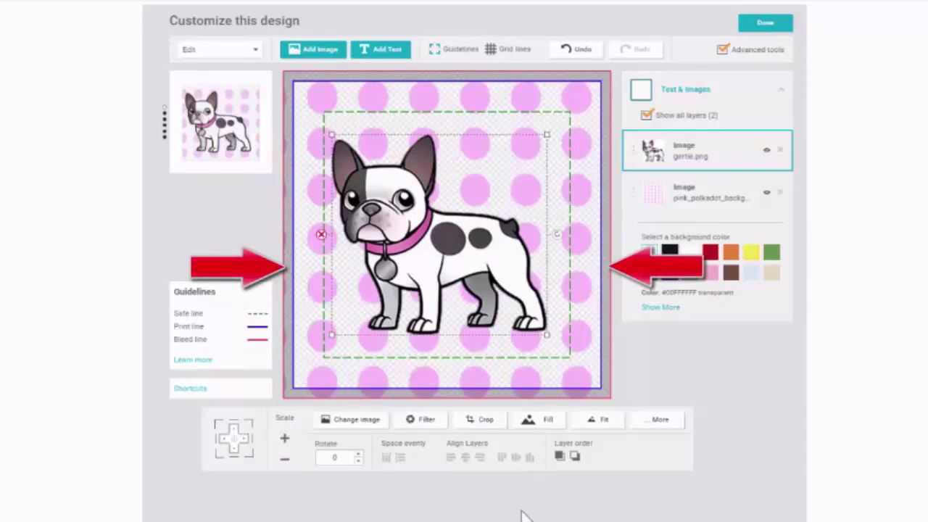
{"action": "left_click", "coordinate": [523, 493]}
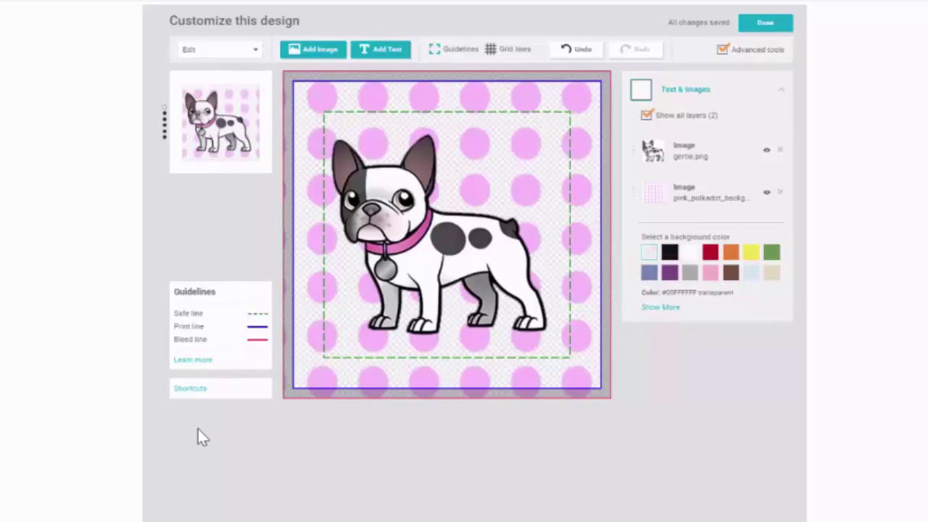
- Try the Ipanema, Black & White and Sepia filters on the bulldog image and restore No filter
{"action": "left_click", "coordinate": [435, 385]}
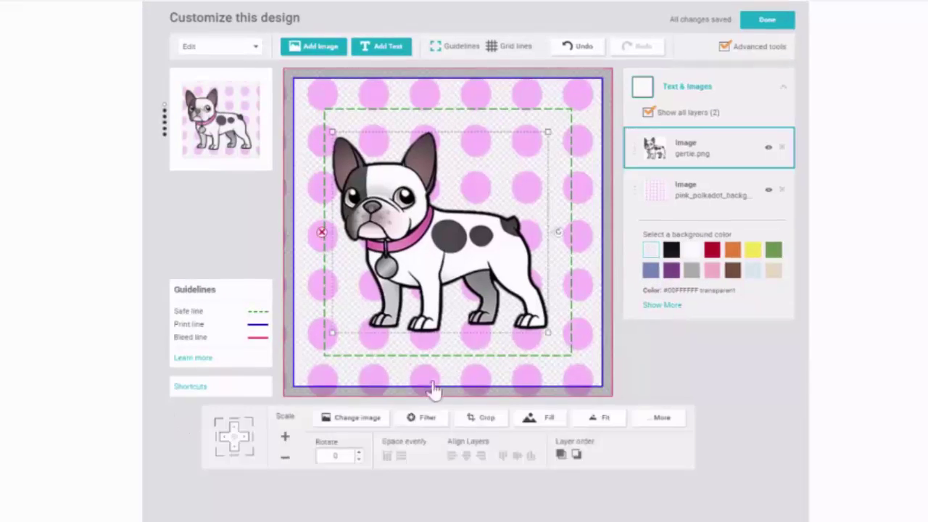
{"action": "left_click", "coordinate": [425, 420]}
{"action": "left_click", "coordinate": [499, 371]}
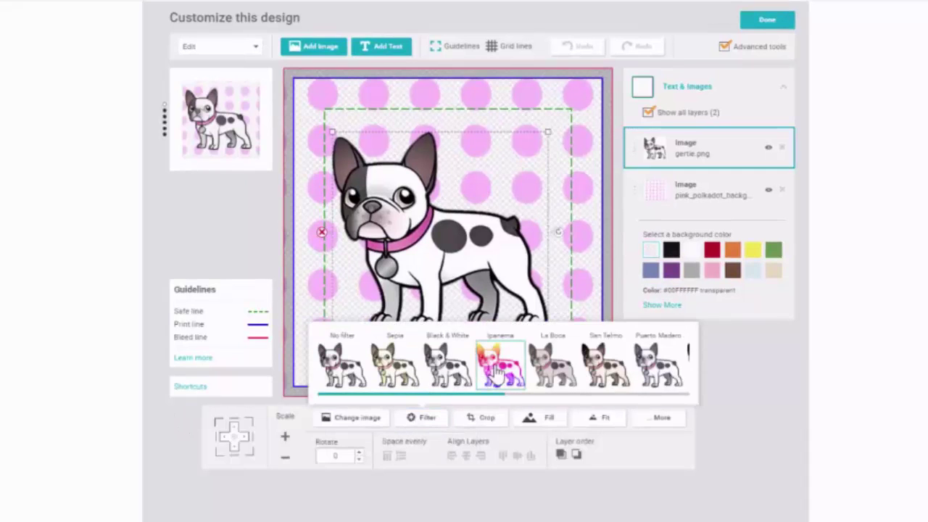
{"action": "left_click", "coordinate": [445, 368]}
{"action": "left_click", "coordinate": [402, 373]}
{"action": "left_click", "coordinate": [342, 366]}
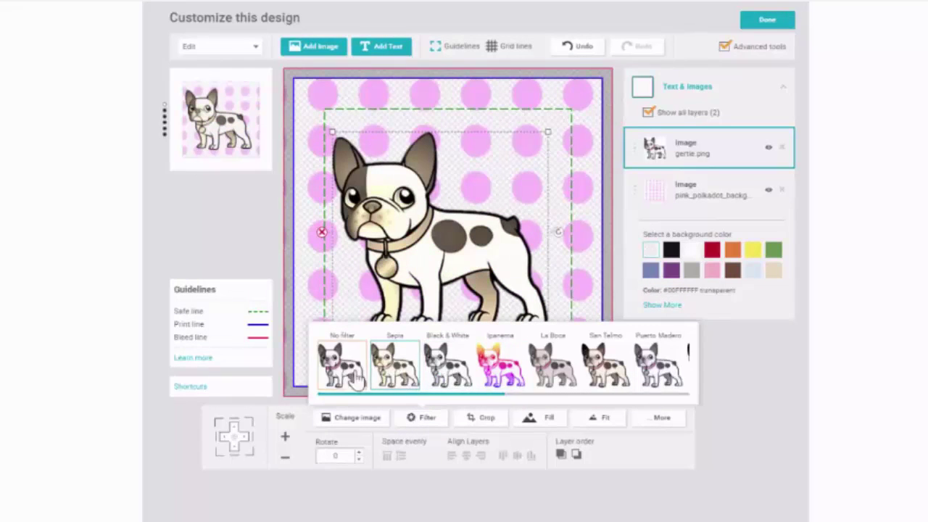
- Crop the bulldog image to its head and undo the crop
{"action": "left_click", "coordinate": [483, 418]}
{"action": "left_click_drag", "start_coordinate": [641, 379], "coordinate": [519, 293]}
{"action": "left_click", "coordinate": [680, 388]}
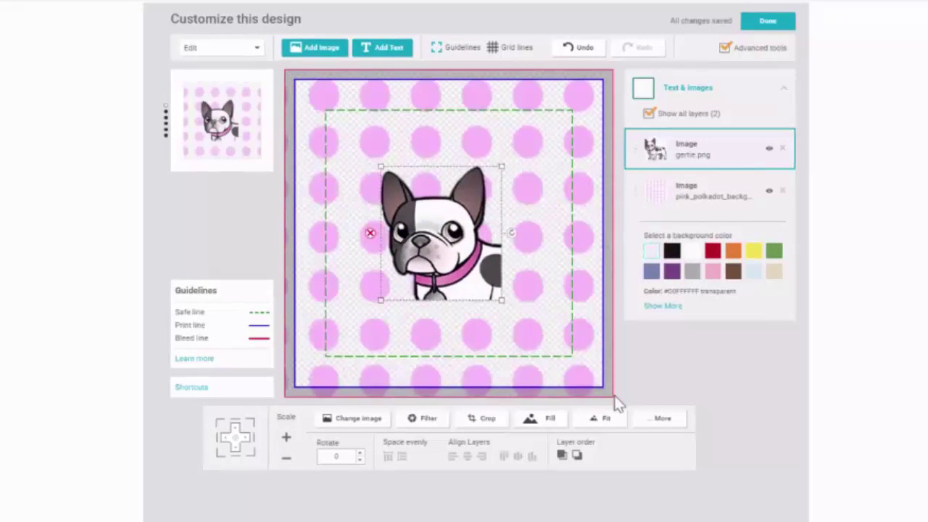
{"action": "key", "text": "ctrl+z"}
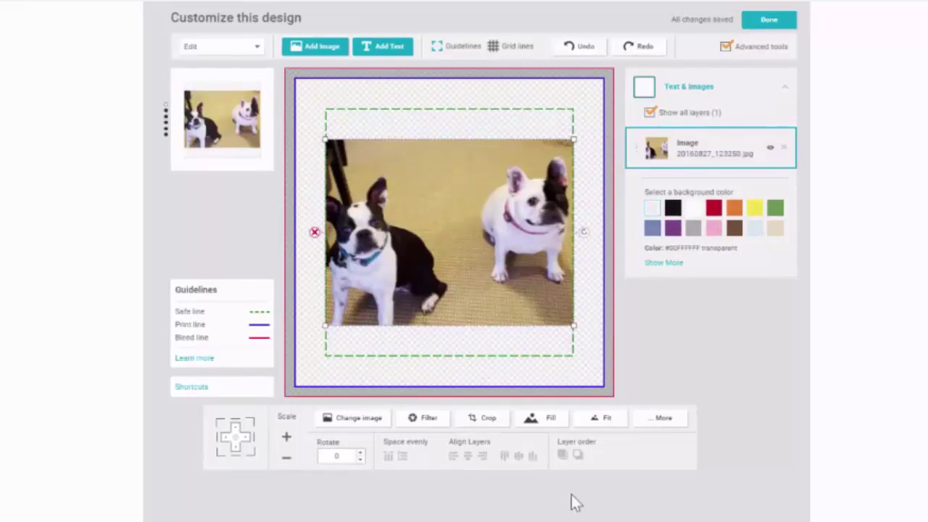
- Try Fill on the photo of the two dogs, undo it, and apply Fit to the photo instead
{"action": "left_click", "coordinate": [540, 419]}
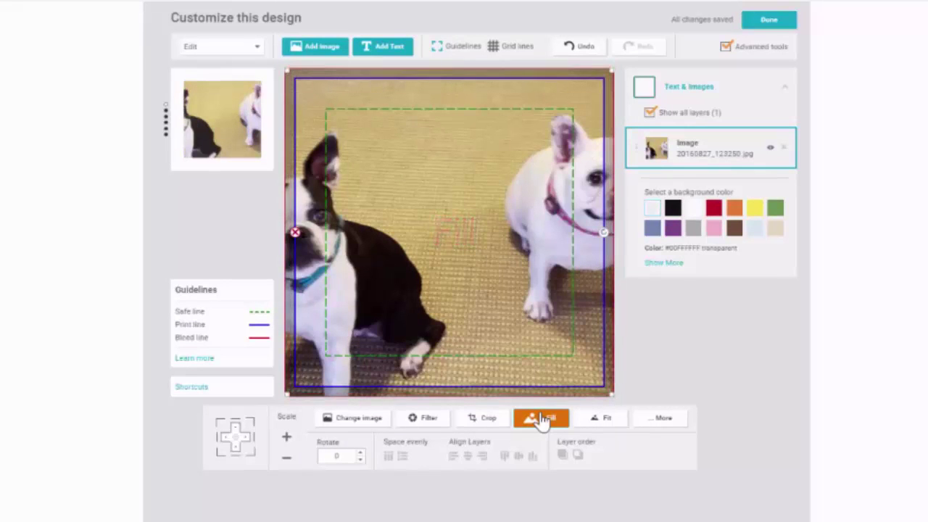
{"action": "key", "text": "ctrl+z"}
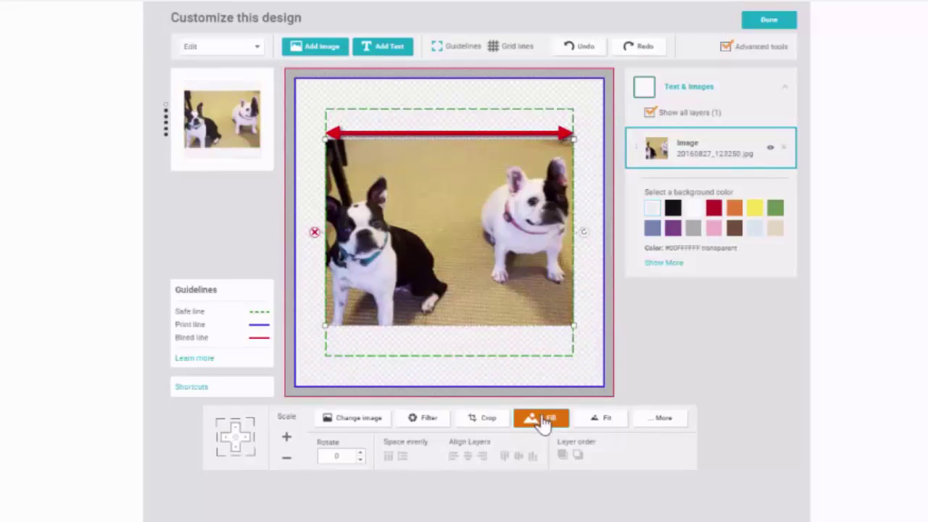
{"action": "left_click", "coordinate": [604, 427]}
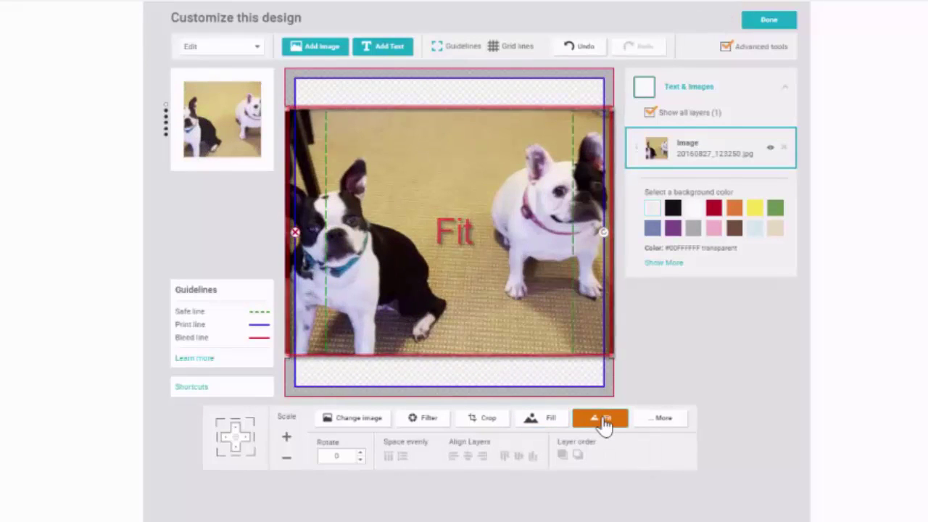
- Switch the photo of the two dogs to Fill and back to Fit
{"action": "left_click", "coordinate": [542, 424]}
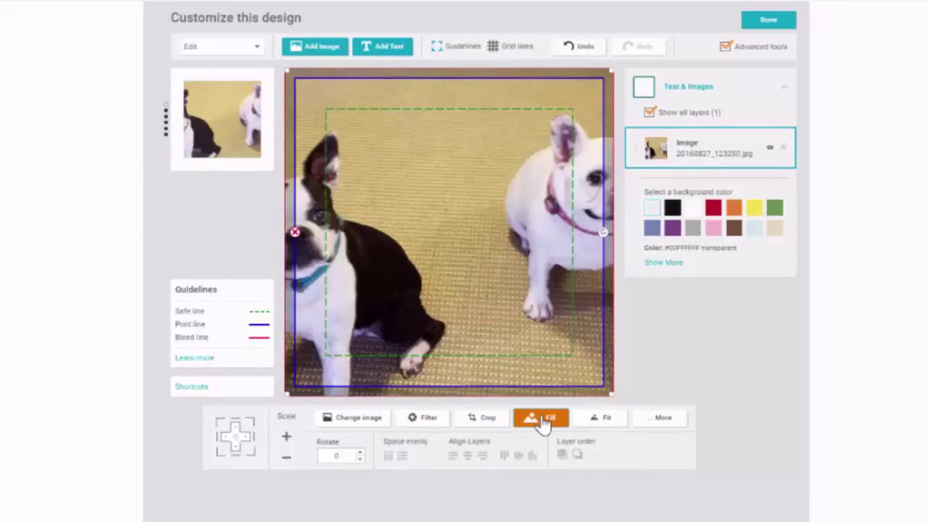
{"action": "left_click", "coordinate": [606, 424]}
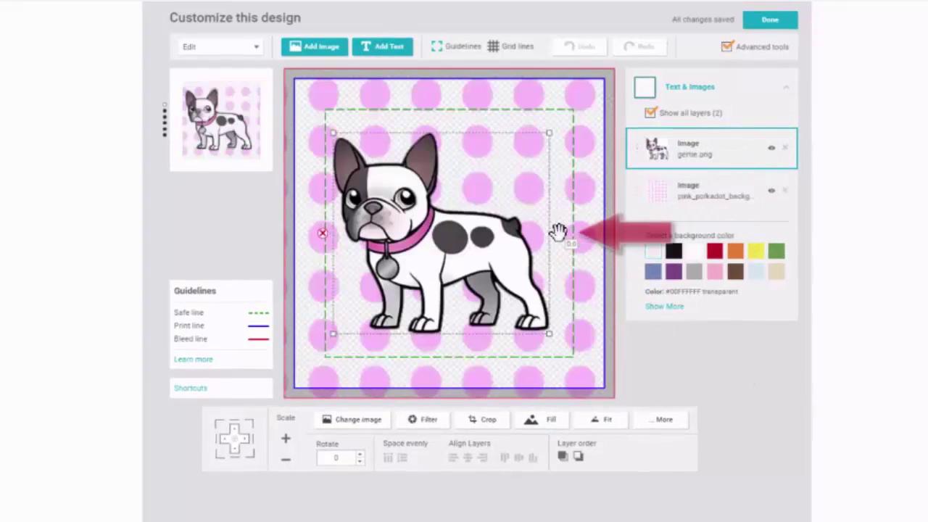
- Rotate the bulldog image clockwise freehand, and set its rotation angle to 45 degrees
{"action": "left_click_drag", "start_coordinate": [558, 233], "coordinate": [530, 291]}
{"action": "left_click", "coordinate": [335, 458]}
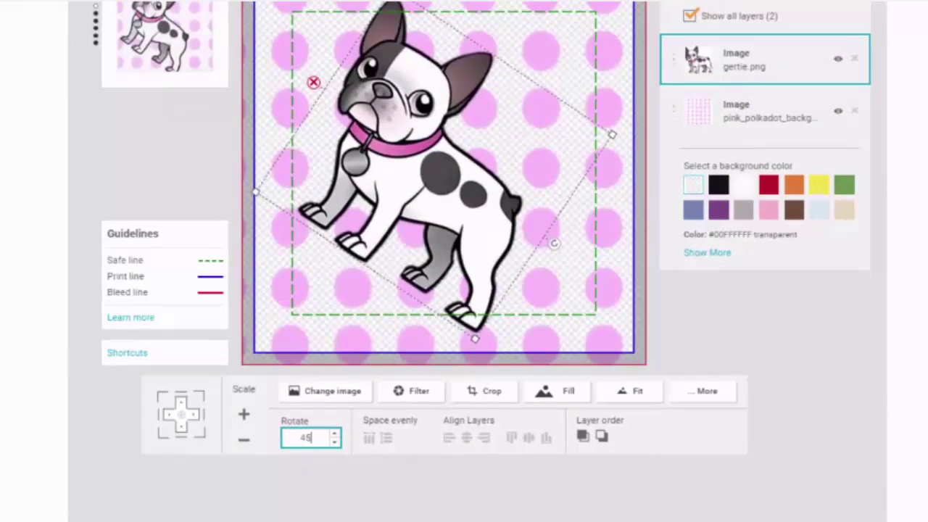
{"action": "type", "text": "-45"}
{"action": "key", "text": "Return"}
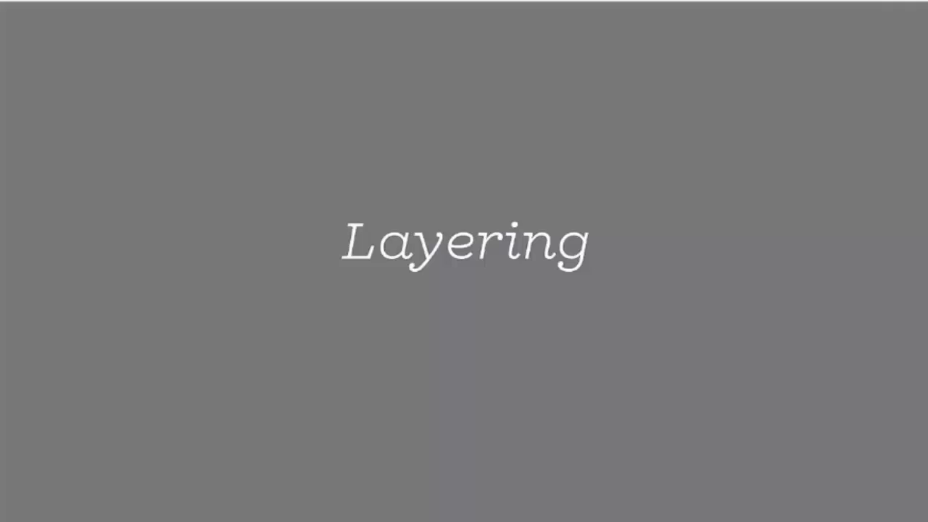
- Add the red_heart.png image to the design and send it one layer back, behind the bulldog
{"action": "scroll", "coordinate": [847, 273], "scroll_direction": "down", "scroll_amount": 2}
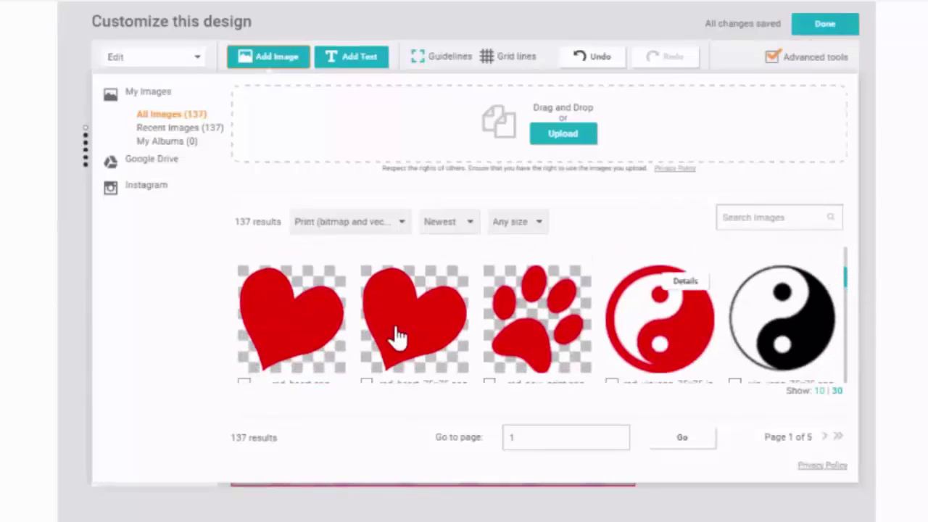
{"action": "left_click", "coordinate": [244, 367]}
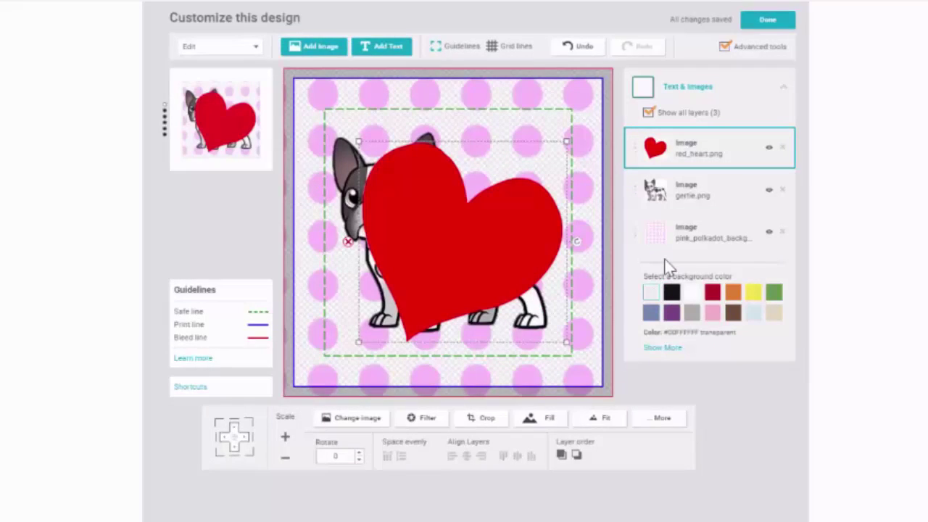
{"action": "left_click", "coordinate": [579, 457]}
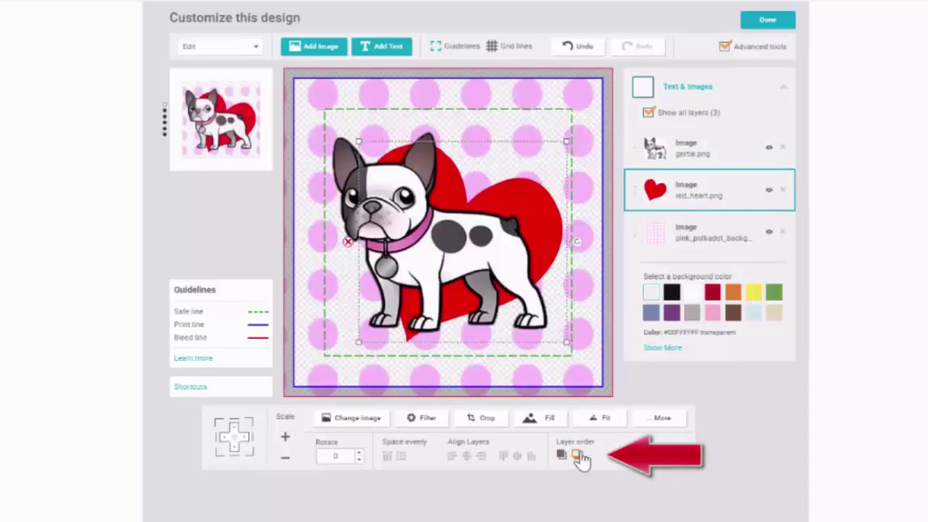
- Try the layer order on the red heart, sending it behind the polka-dot background and bringing it forward again to the front
{"action": "left_click", "coordinate": [577, 456]}
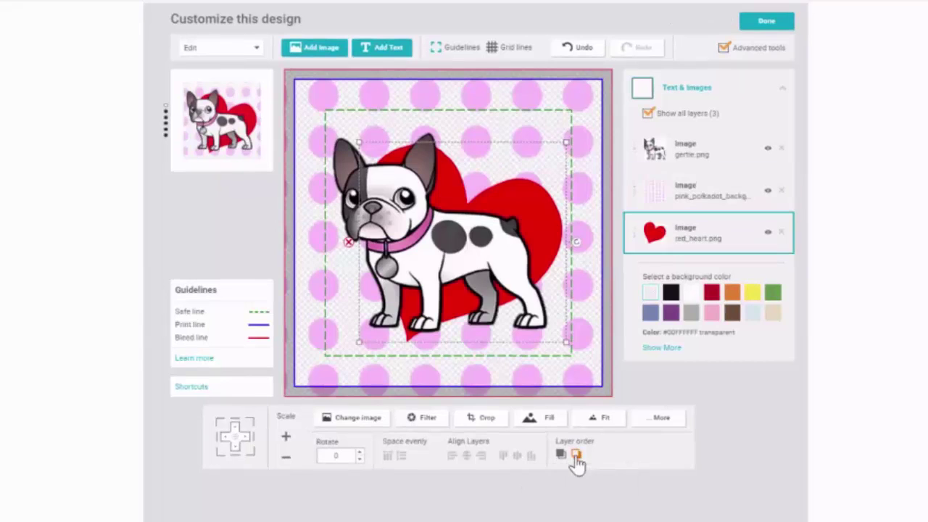
{"action": "left_click", "coordinate": [561, 455]}
{"action": "left_click", "coordinate": [576, 456]}
{"action": "left_click", "coordinate": [561, 455]}
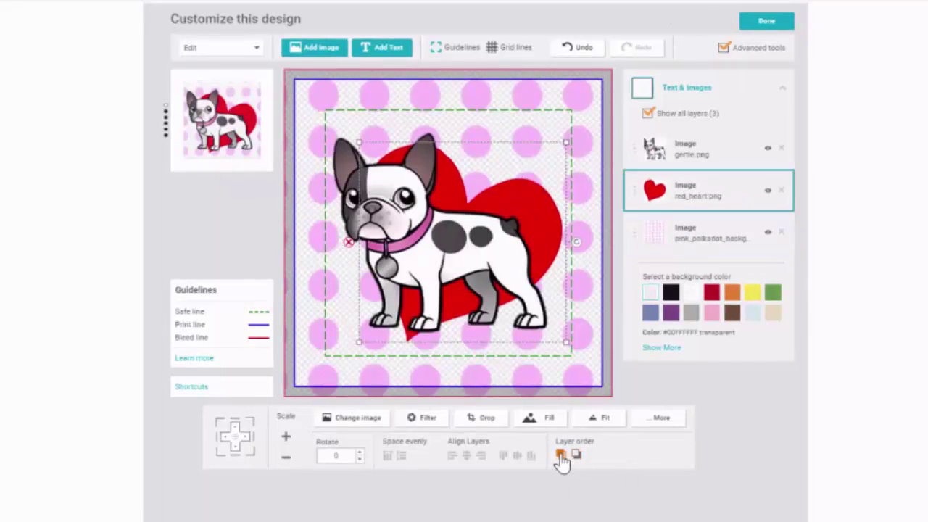
{"action": "left_click", "coordinate": [561, 456]}
- Reorder the layer list by moving gertie.png to the front and the polka-dot background above the red heart
{"action": "left_click_drag", "start_coordinate": [704, 197], "coordinate": [696, 140]}
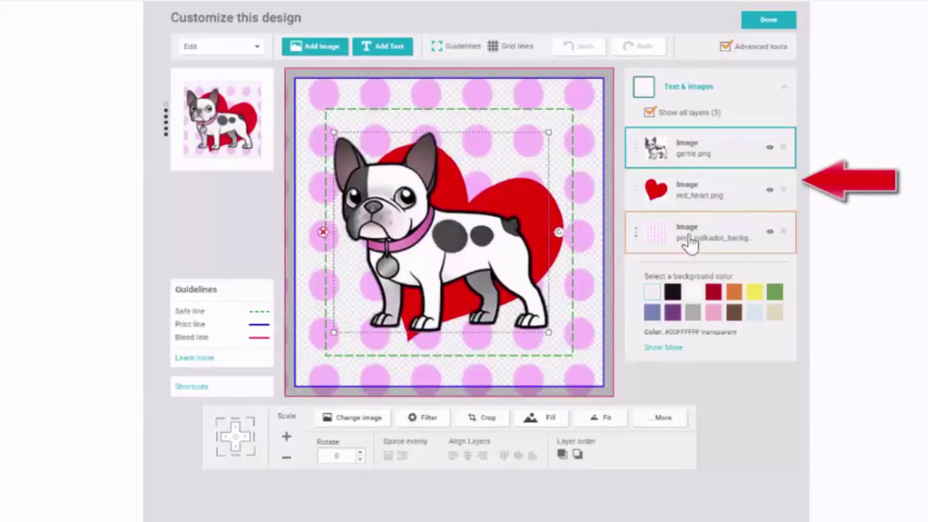
{"action": "left_click_drag", "start_coordinate": [691, 244], "coordinate": [693, 201]}
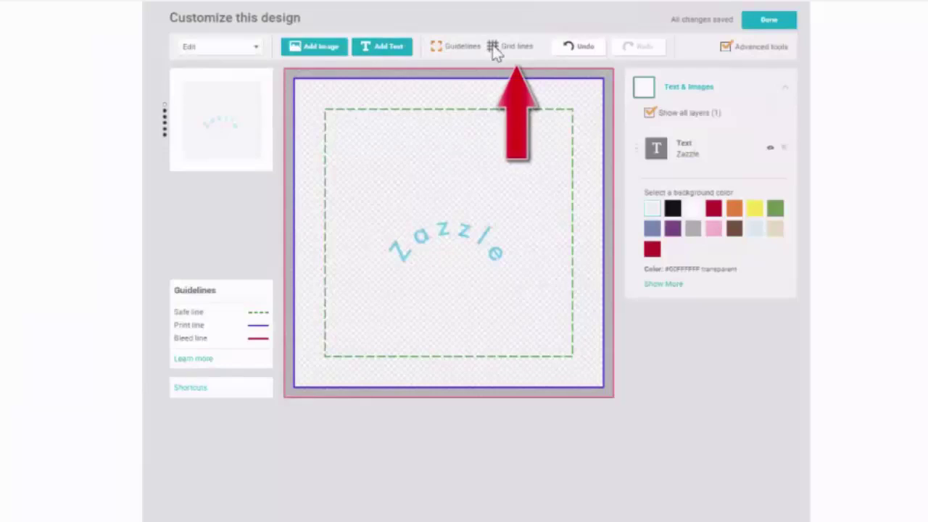
- Show the grid lines and move the curved Zazzle text to the horizontal and vertical center of the design
{"action": "left_click", "coordinate": [511, 48]}
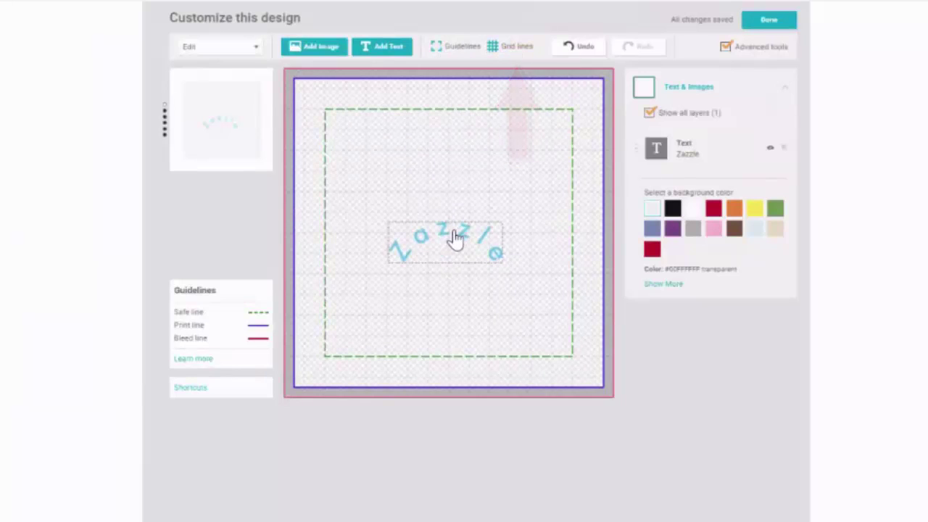
{"action": "mouse_move", "coordinate": [454, 238]}
{"action": "left_mouse_down"}
{"action": "mouse_move", "coordinate": [458, 170]}
{"action": "mouse_move", "coordinate": [452, 225]}
{"action": "left_mouse_up"}
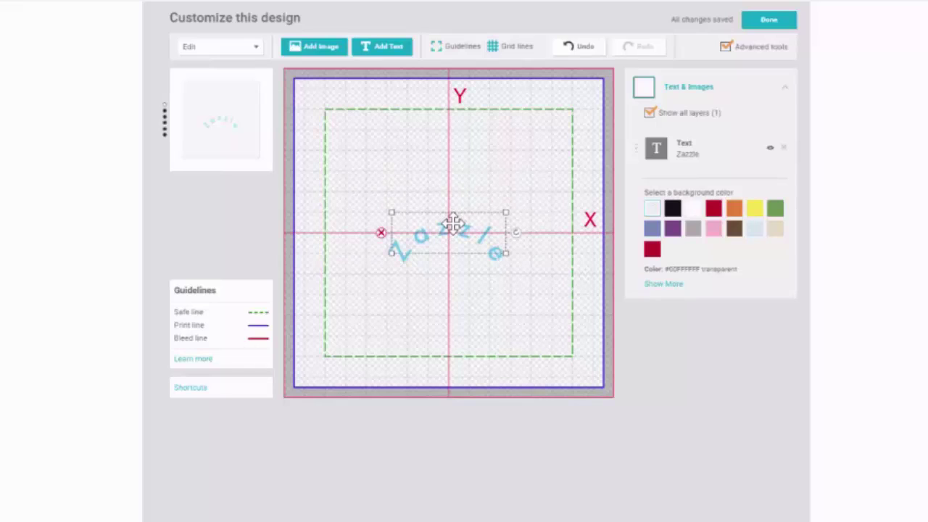